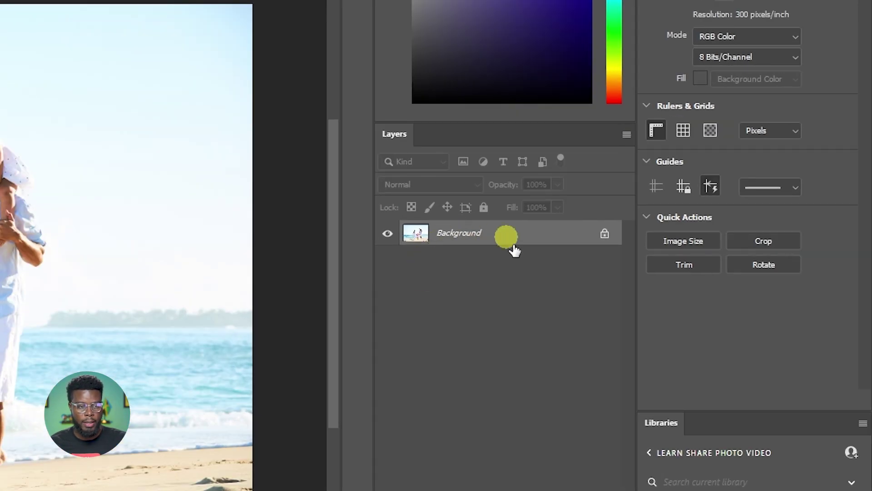
Display large thumbnails for the layers and duplicate the beach photo's Background layer
right_click(443, 280)
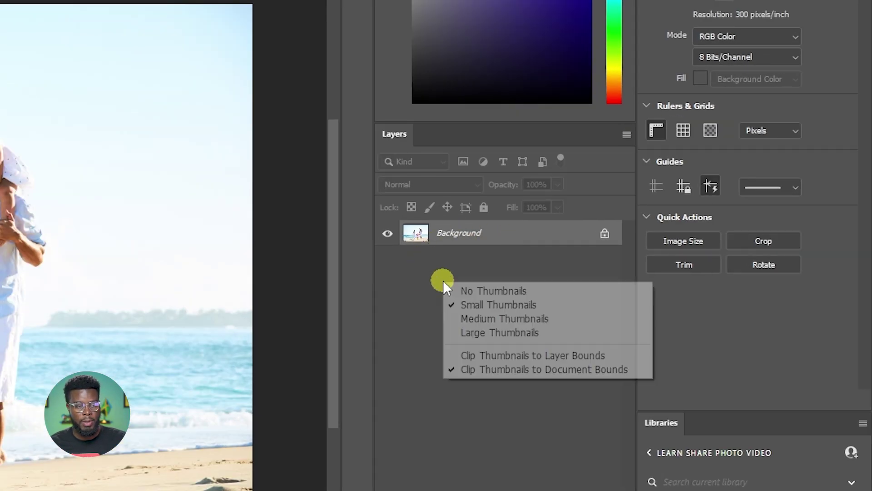
left_click(502, 331)
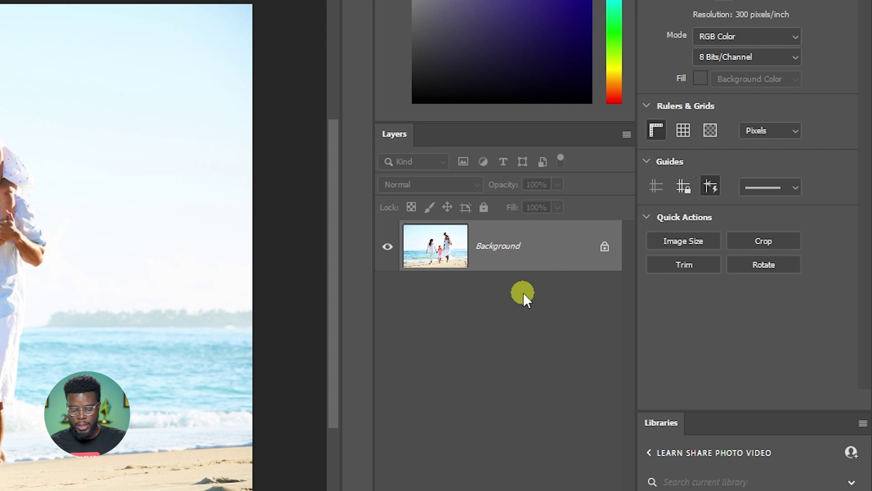
key("ctrl+j")
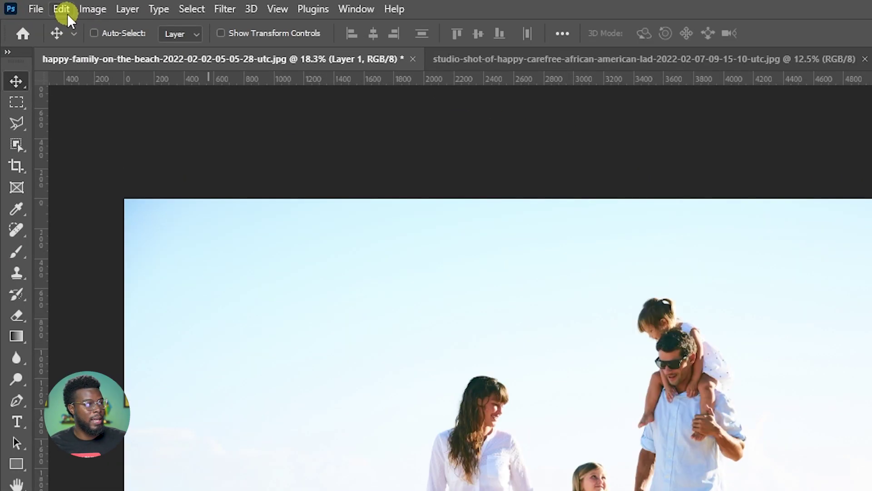
left_click(35, 4)
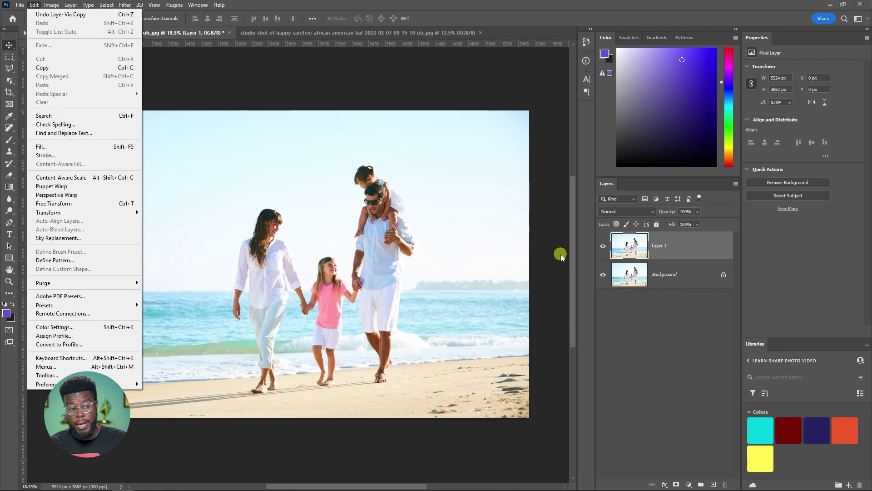
left_click(561, 255)
Extend the canvas equally on both sides of the beach photo to about 10382 px wide with the Crop tool
scroll(526, 247, "down", 3)
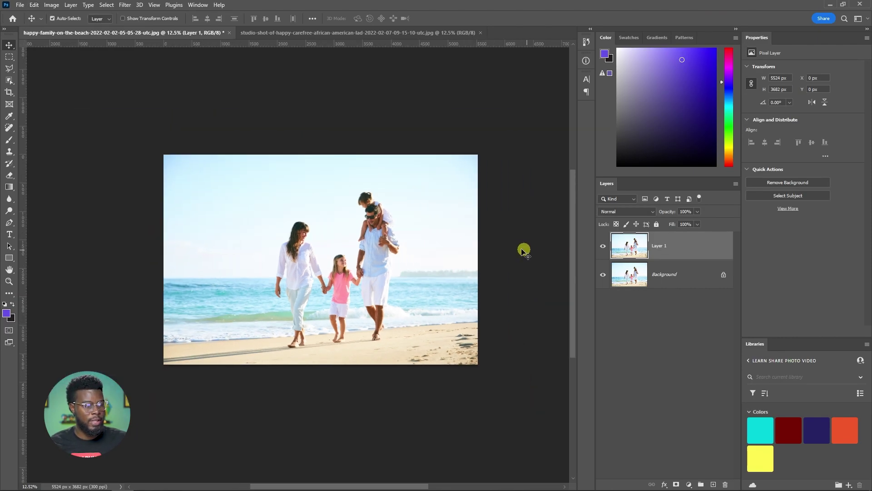
key("c")
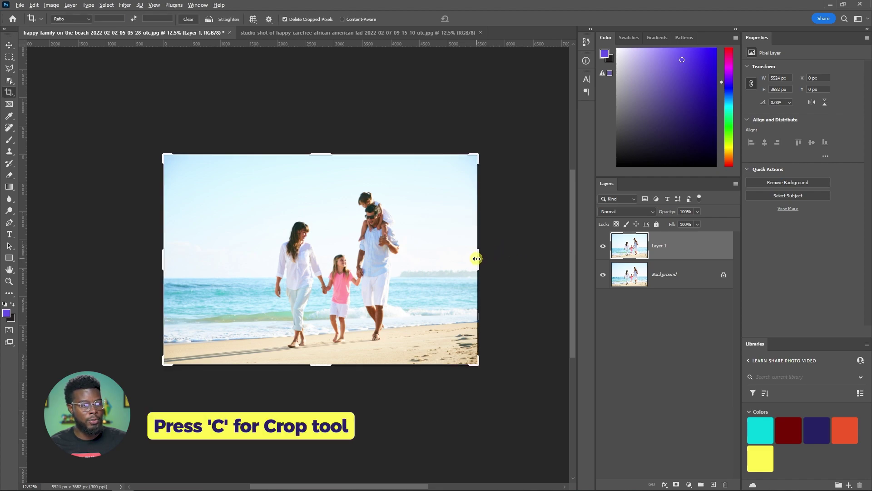
left_click_drag(477, 260, 565, 258)
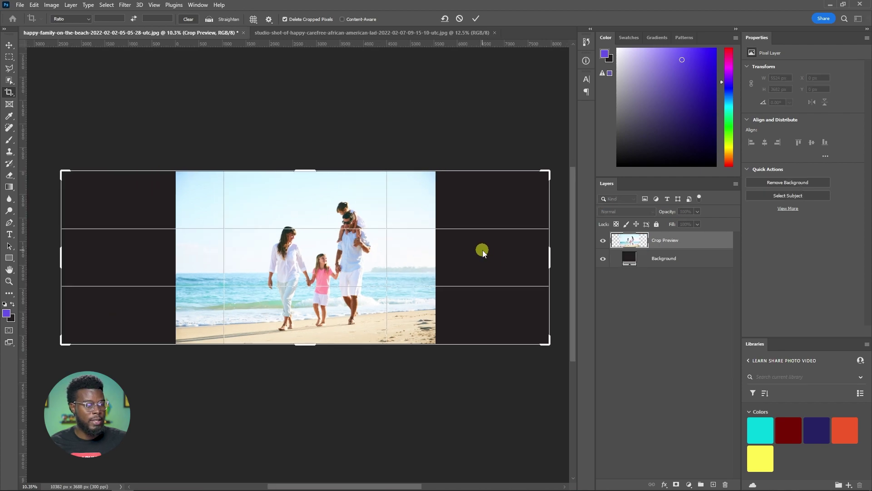
key("Return")
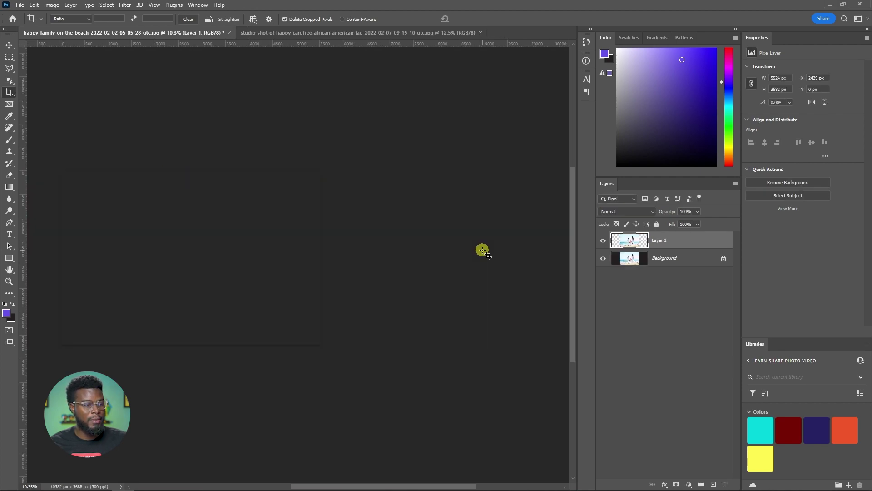
Hide the Background layer and toggle Layer 1 off and on to check the transparent side areas
left_click(604, 259)
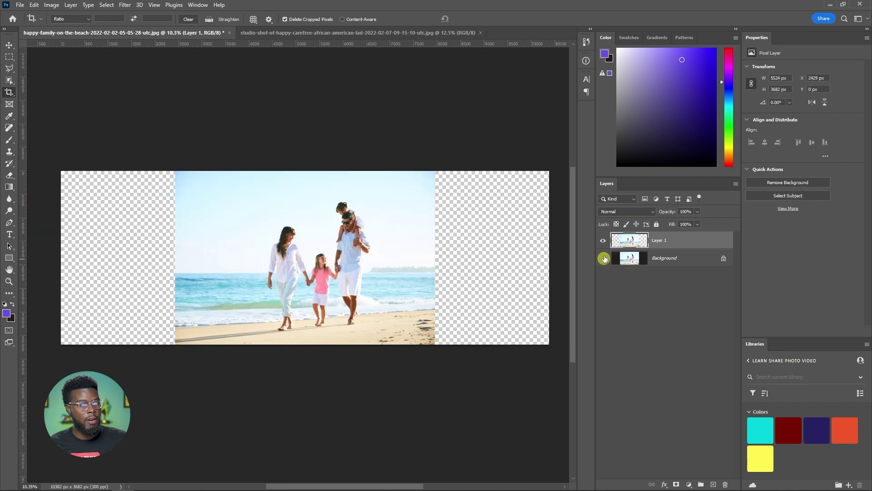
left_click(607, 243)
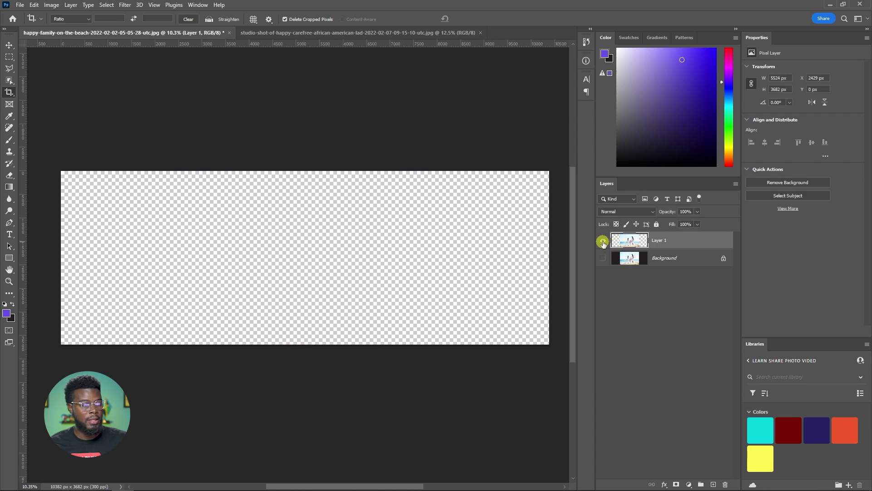
left_click(607, 242)
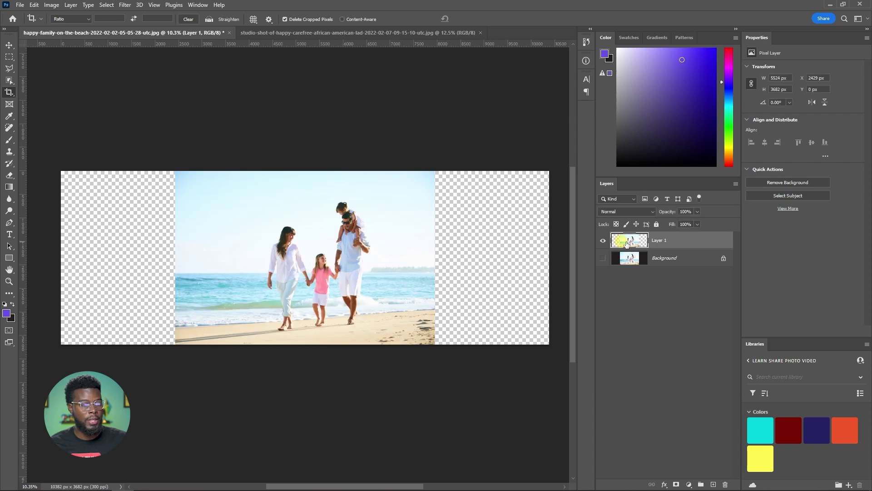
Widen Layer 1 evenly toward both sides to about 9464 px with Content-Aware Scale
left_click(35, 5)
left_click(129, 317)
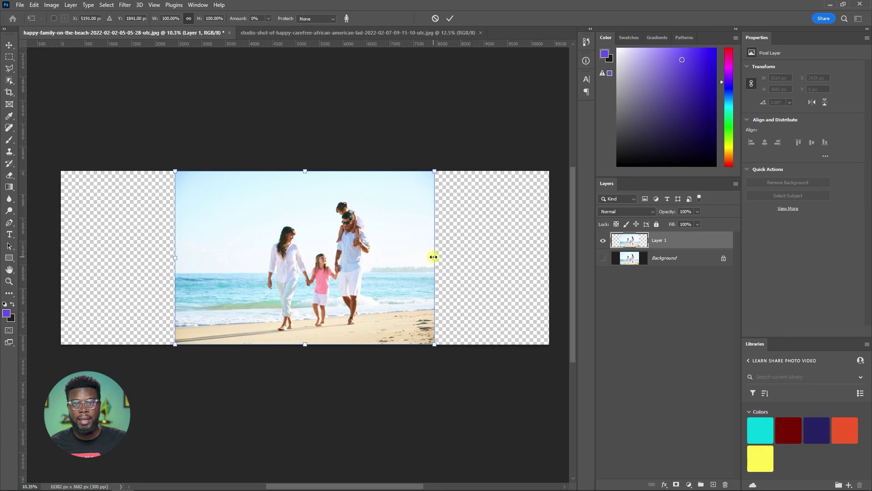
left_click_drag(436, 257, 526, 254)
key("Return")
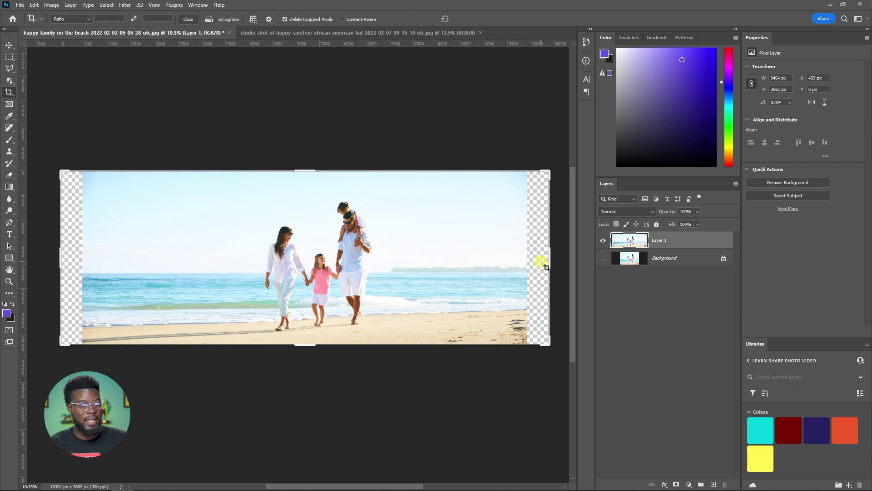
Compare the stretched Layer 1 with the original Background by toggling the visibility of both layers
left_click(603, 257)
left_click(603, 240)
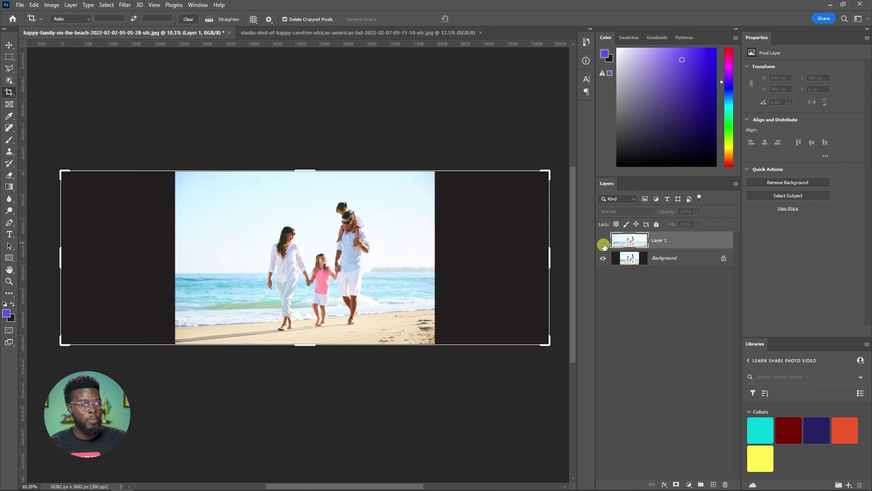
left_click(603, 240)
left_click(602, 258)
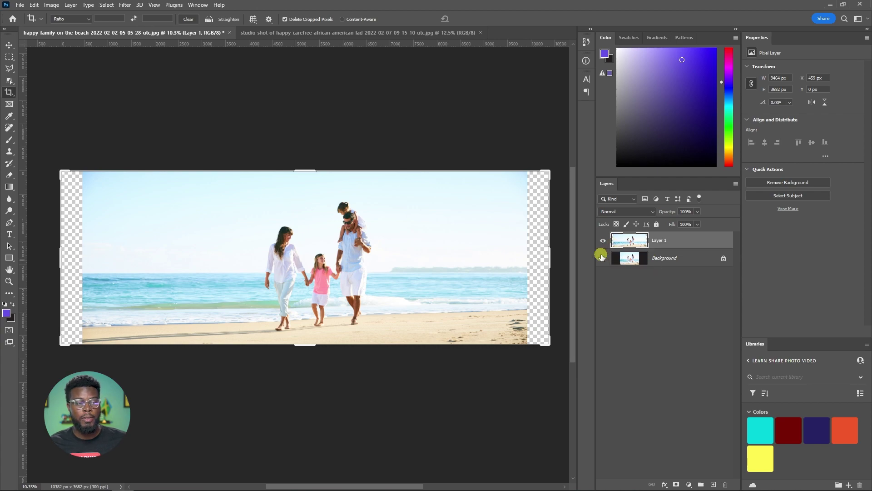
left_click(603, 258)
left_click(603, 241)
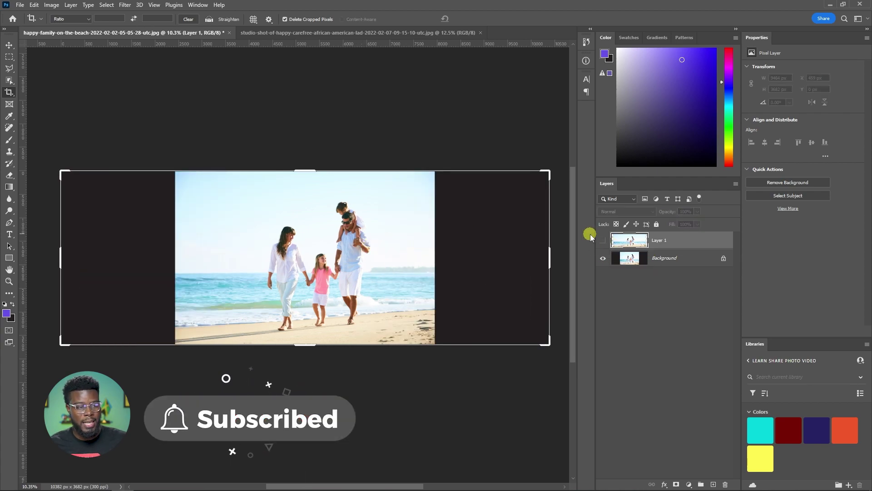
left_click(602, 240)
Examine the family's proportions up close while toggling Layer 1 against the original Background
scroll(315, 248, "up", 5)
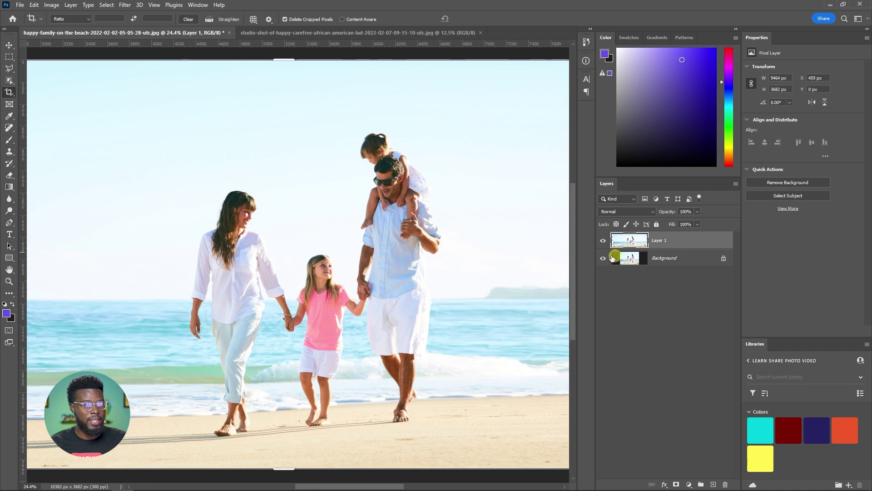
left_click(602, 241)
left_click(602, 242)
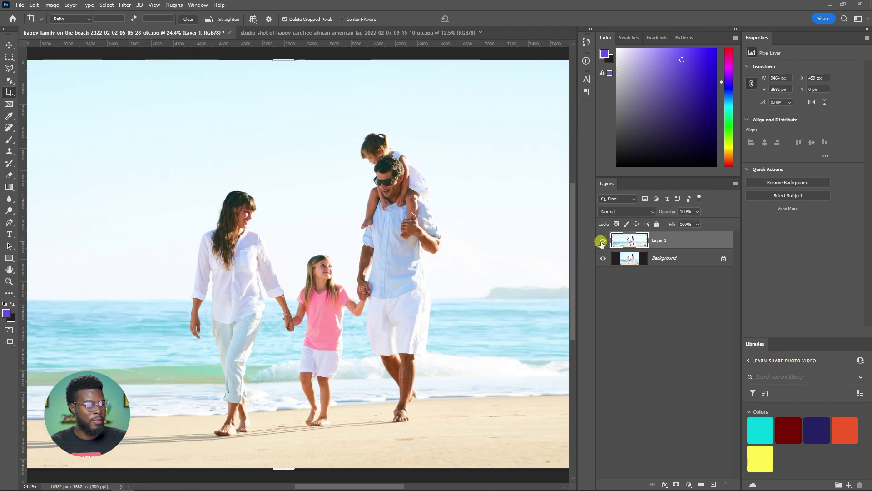
left_click(602, 242)
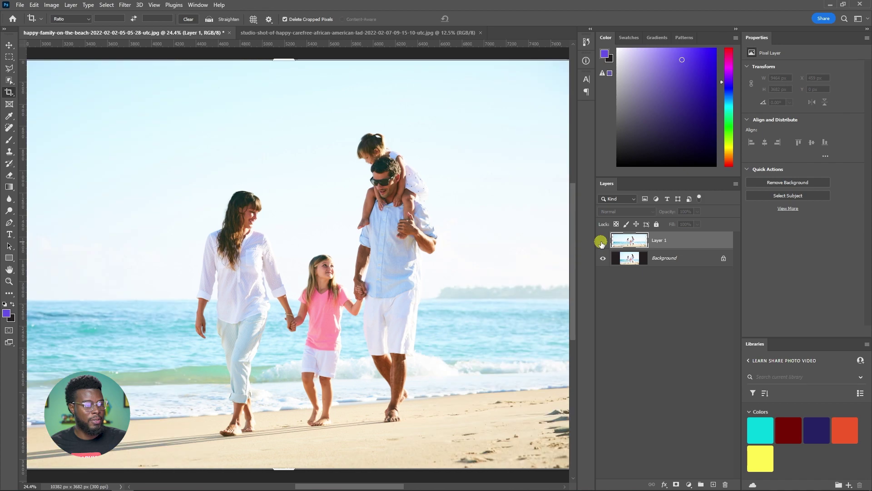
left_click(601, 242)
scroll(453, 288, "down", 5)
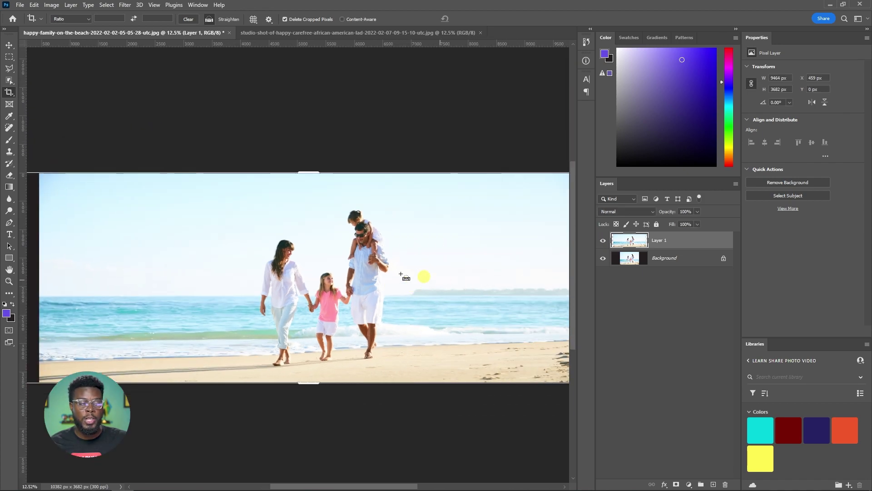
scroll(400, 275, "up", 4)
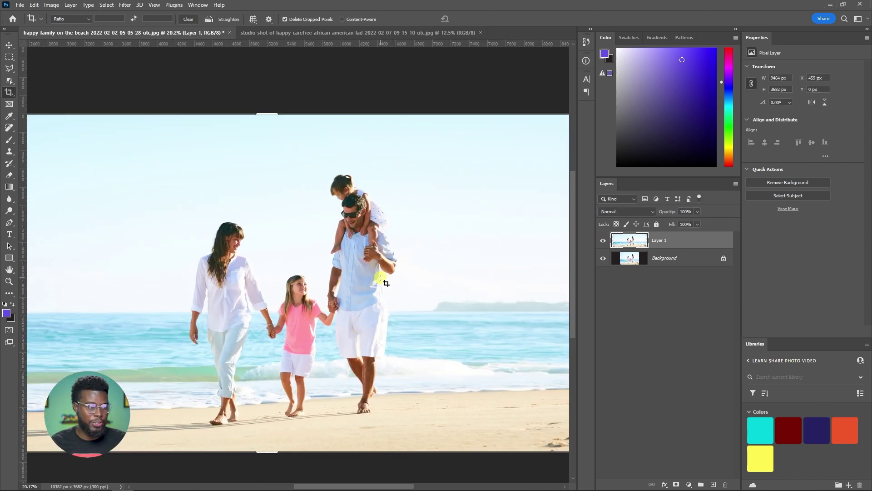
left_click_drag(381, 278, 417, 374)
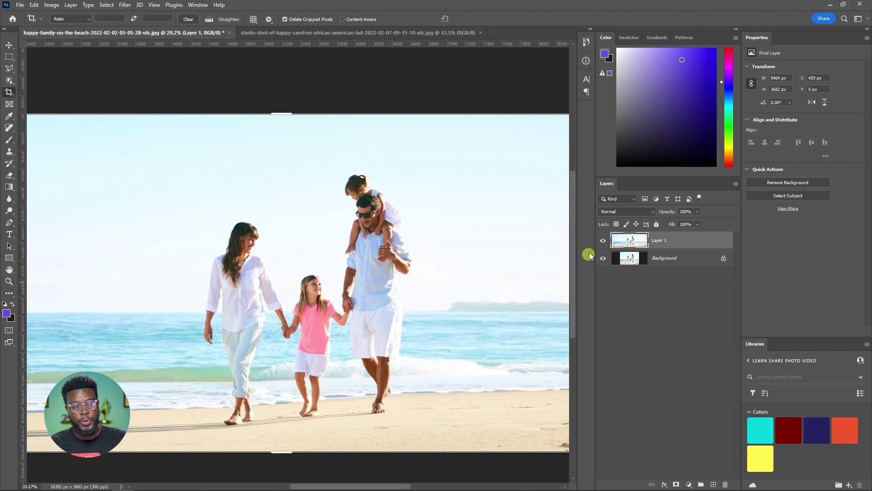
left_click(602, 240)
scroll(451, 347, "up", 3)
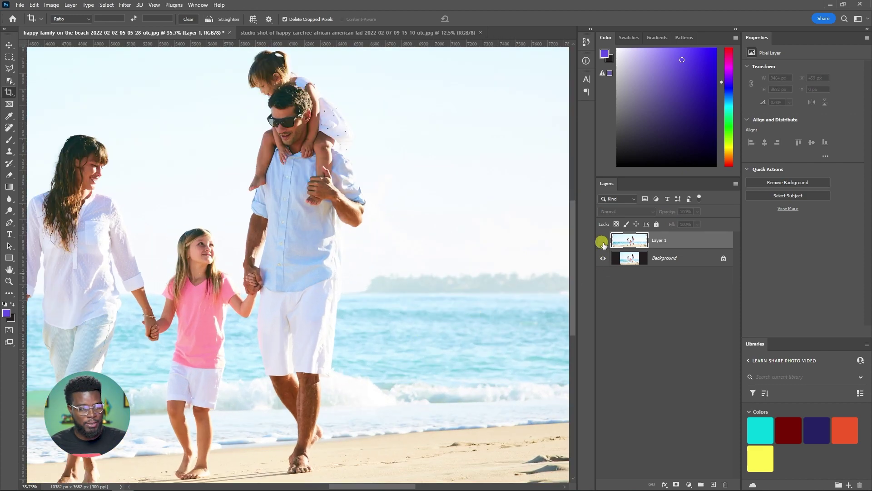
scroll(474, 227, "down", 4)
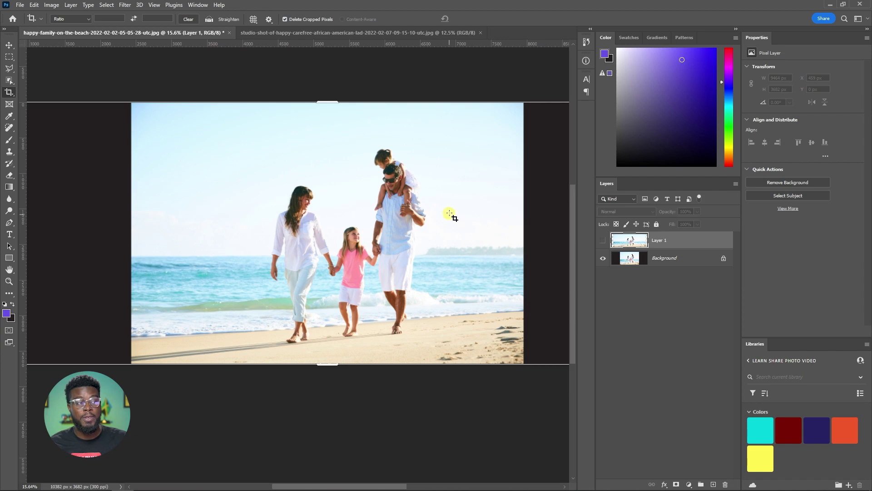
scroll(450, 214, "down", 2)
left_click(603, 240)
scroll(455, 241, "down", 1)
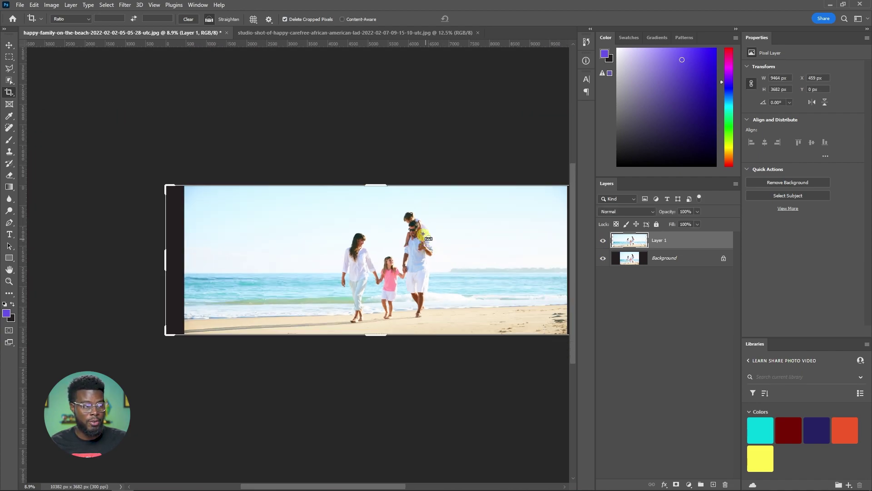
Dismiss the crop frame around the widened beach photo and switch to the Move tool
scroll(422, 234, "right", 2)
key("Return")
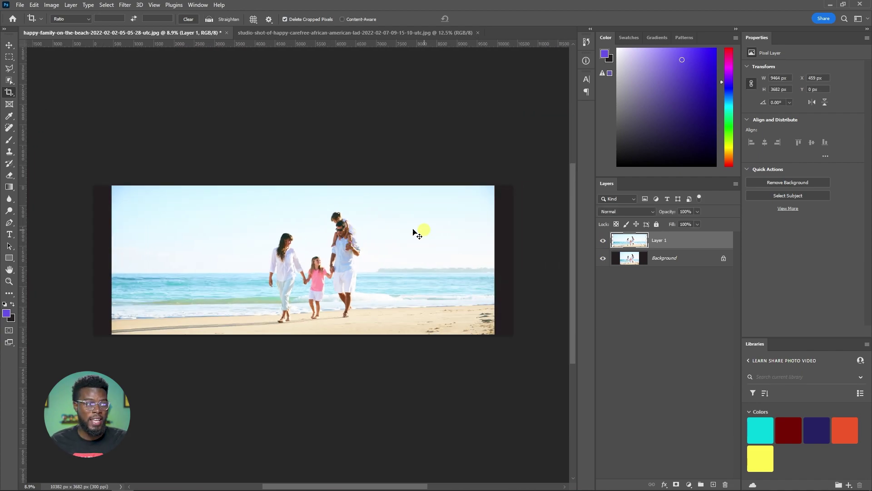
key("v")
scroll(300, 271, "up", 1)
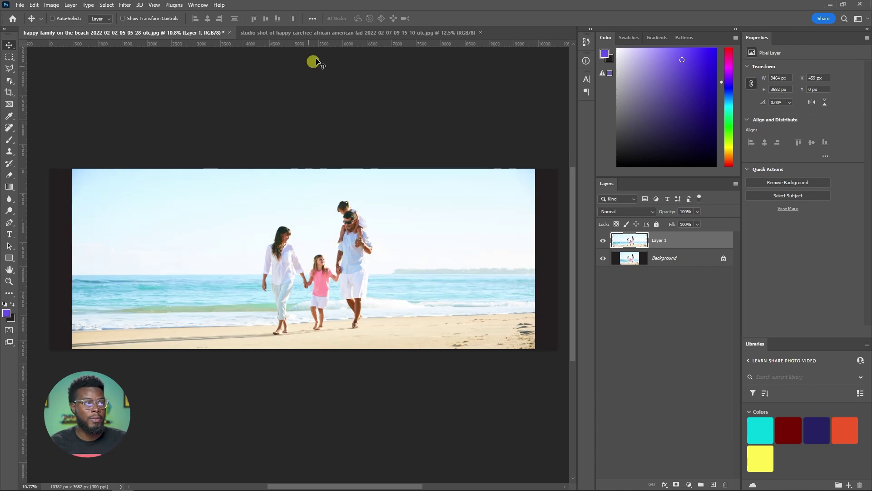
In the studio portrait document, duplicate the Background layer and extend the canvas equally on both sides to about 18786 px wide
left_click(333, 33)
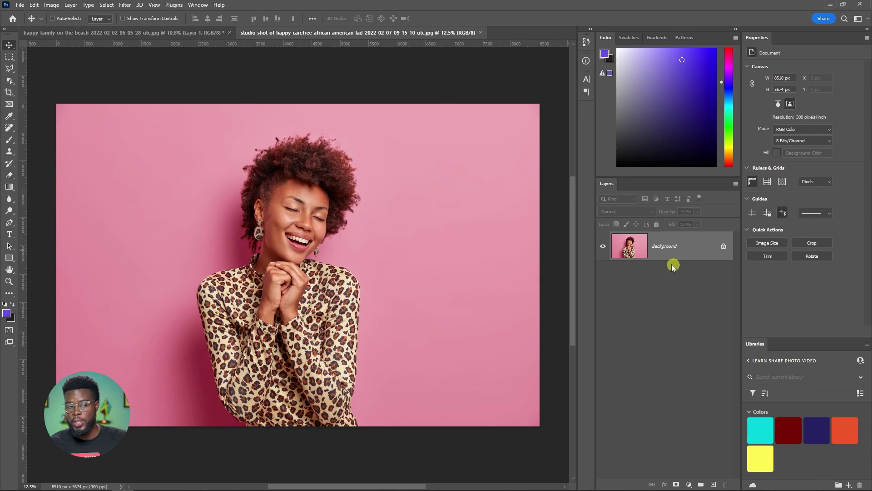
key("ctrl+j")
scroll(374, 227, "down", 3)
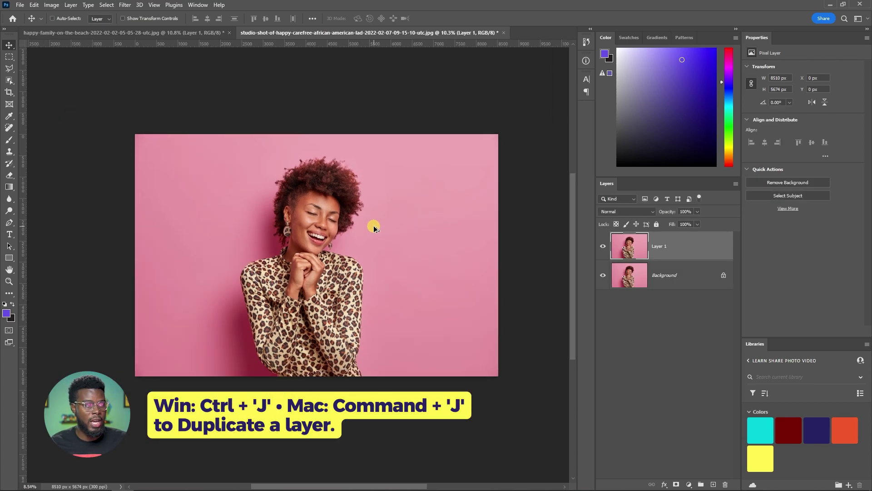
scroll(374, 227, "down", 1)
key("c")
left_click_drag(433, 247, 566, 243)
key("Return")
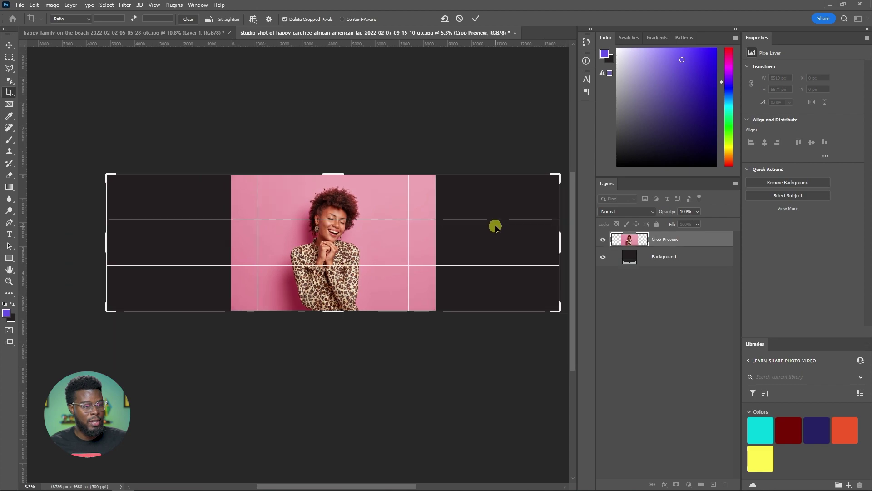
Hide the portrait's Background layer and stretch Layer 1 across the full canvas width with Content-Aware Scale
left_click(603, 255)
scroll(422, 200, "up", 1)
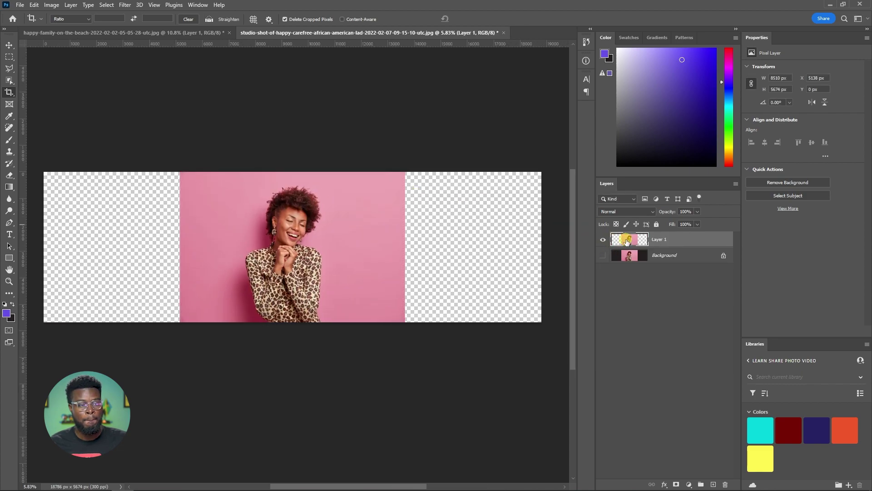
left_click(34, 5)
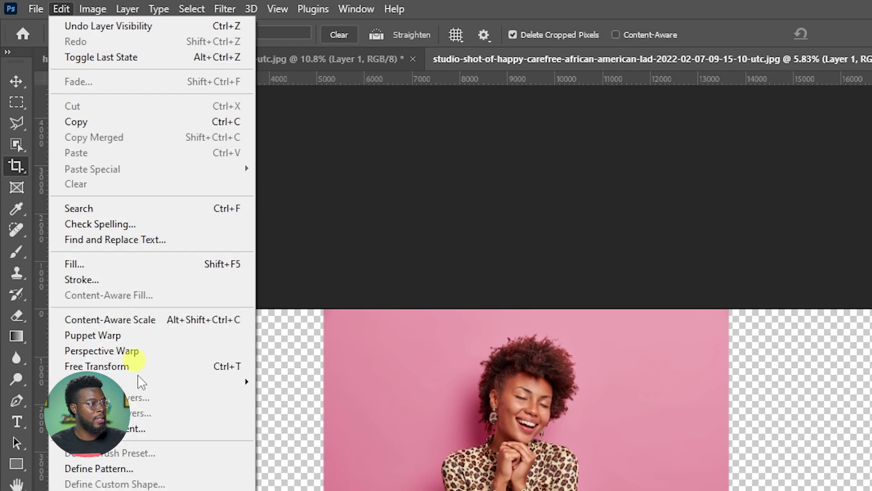
left_click(166, 319)
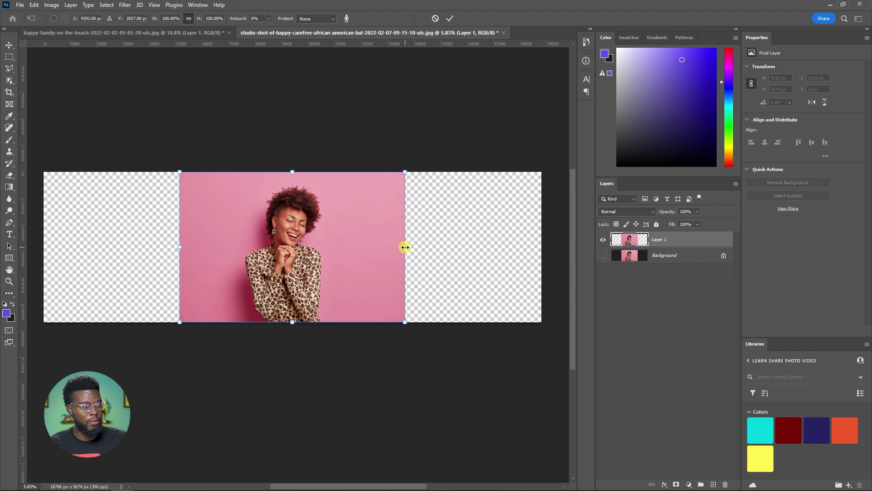
left_click_drag(405, 247, 542, 249)
key("Return")
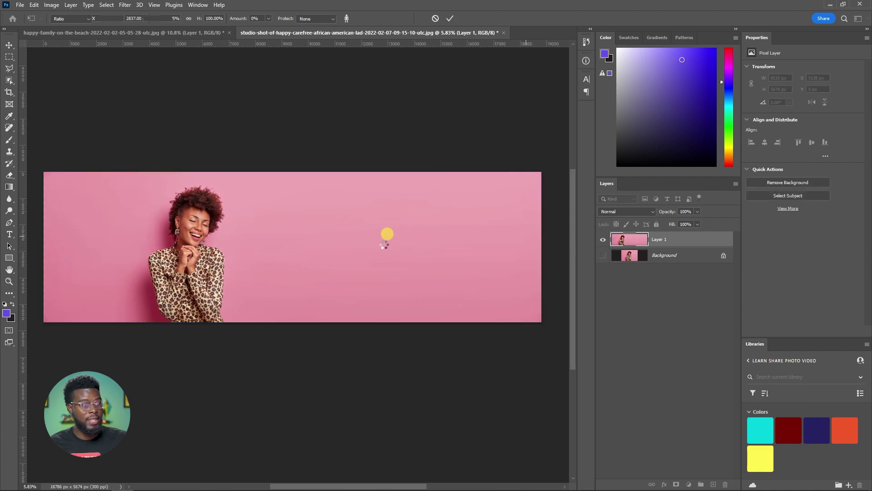
key("c")
key("v")
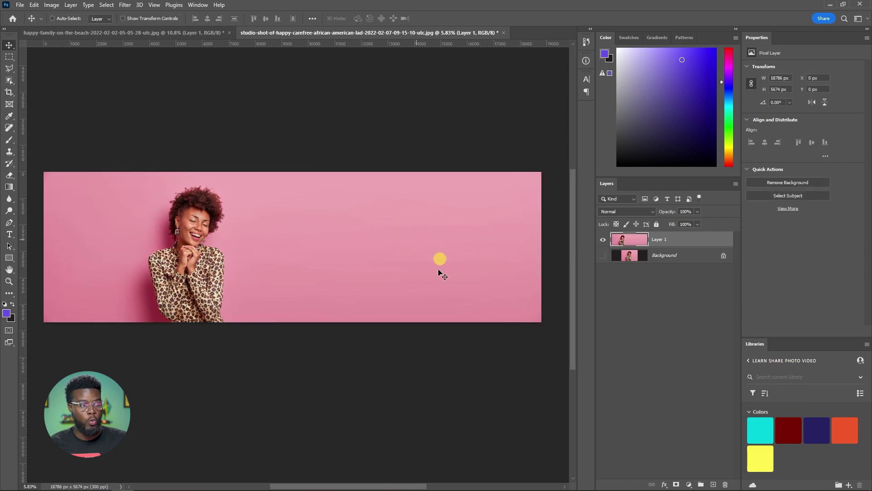
Inspect the stretched pink background beside the woman up close and at full canvas width
scroll(403, 231, "up", 4)
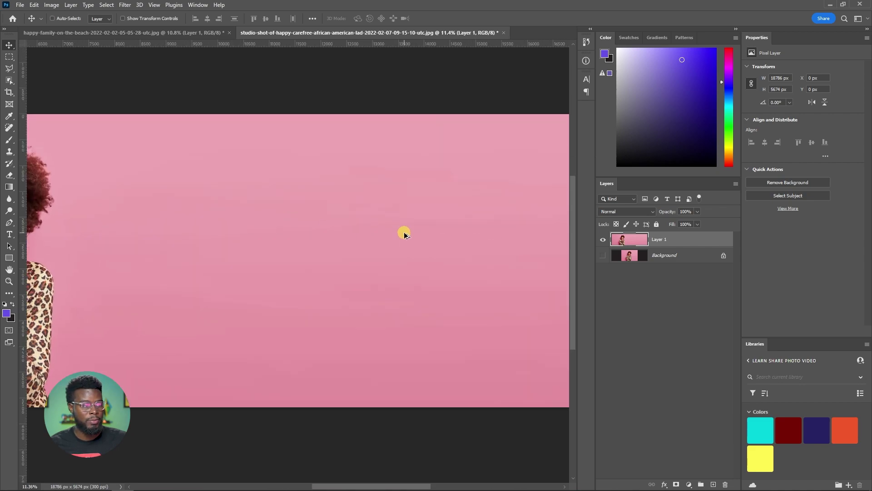
scroll(320, 233, "down", 1)
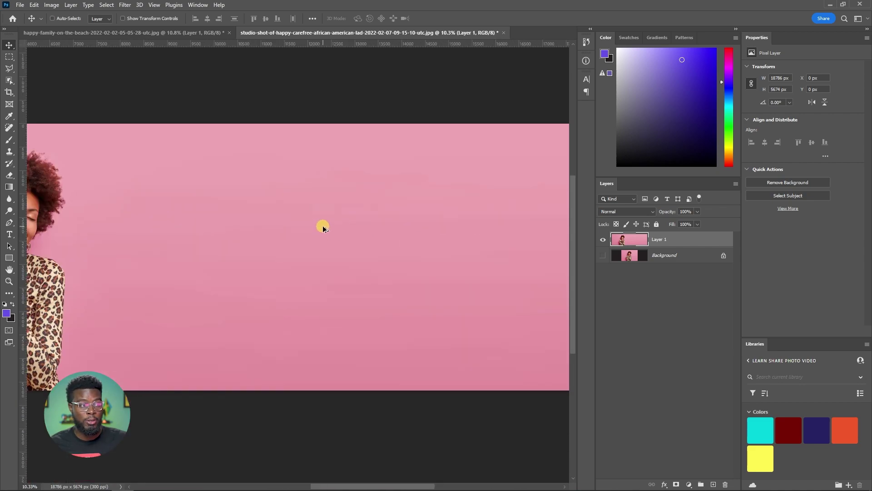
scroll(323, 229, "down", 4)
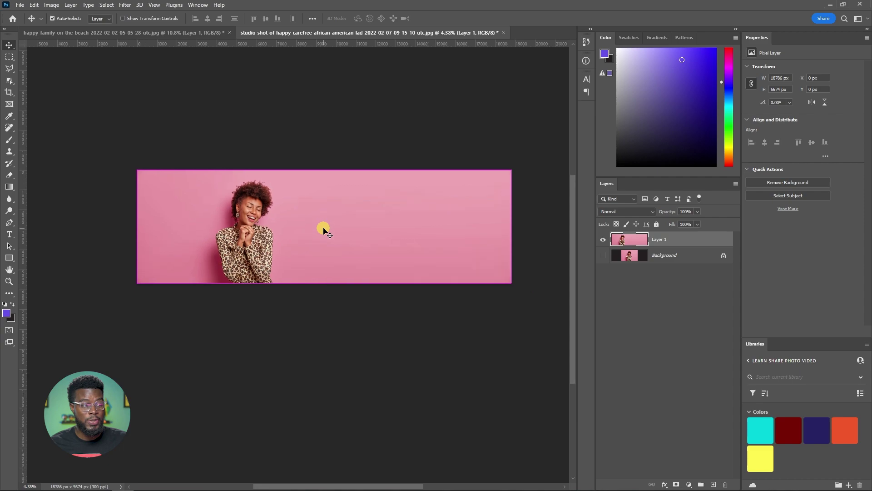
scroll(324, 229, "left", 1)
scroll(405, 219, "up", 1)
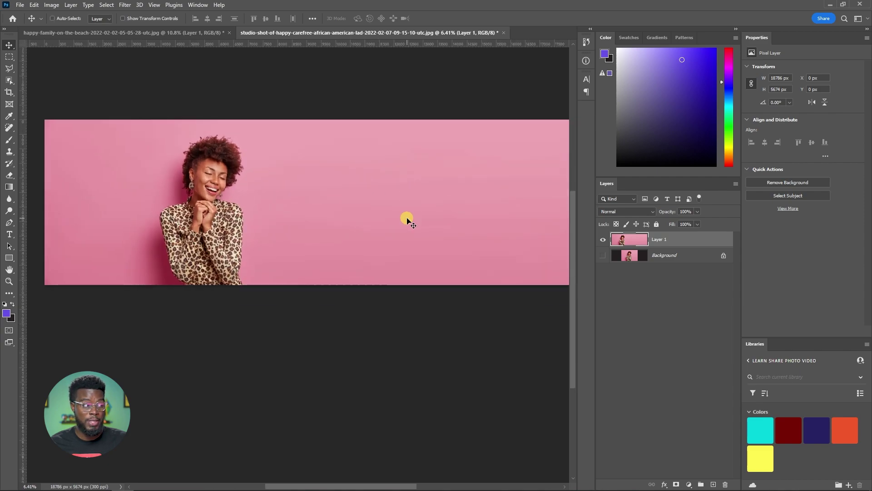
scroll(405, 224, "down", 1)
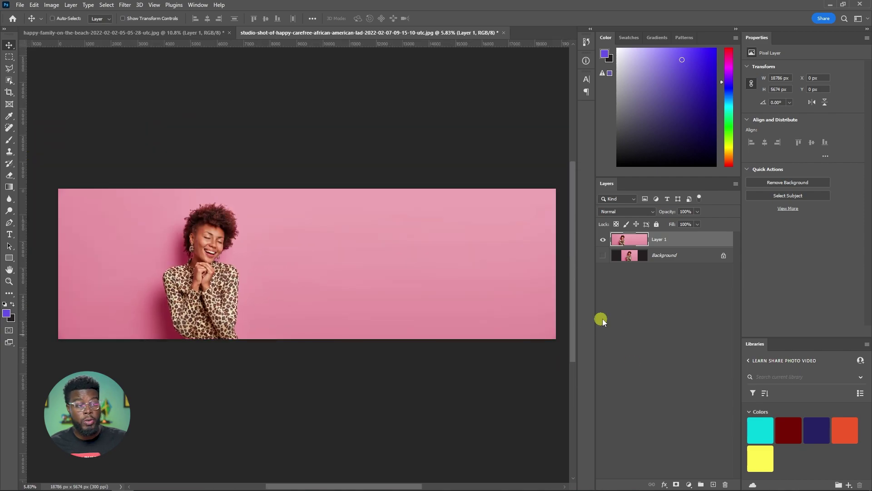
Add the text "MORE ROOM FOR TEXT" on the empty pink background beside the woman and switch to the Move tool
key("t")
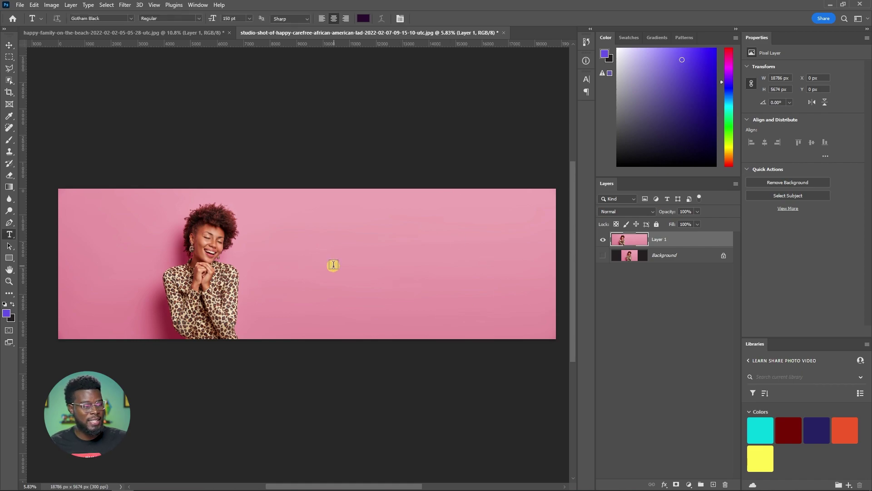
left_click(326, 252)
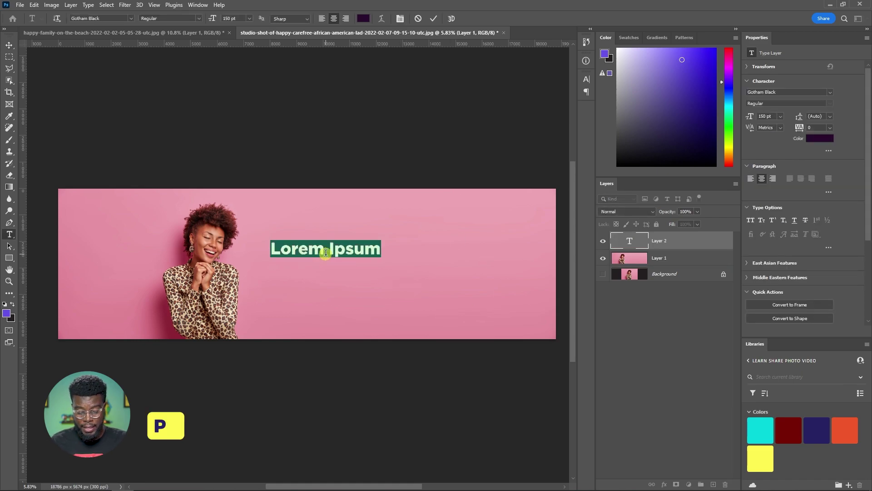
type("MORE ROOM FOR TEXT")
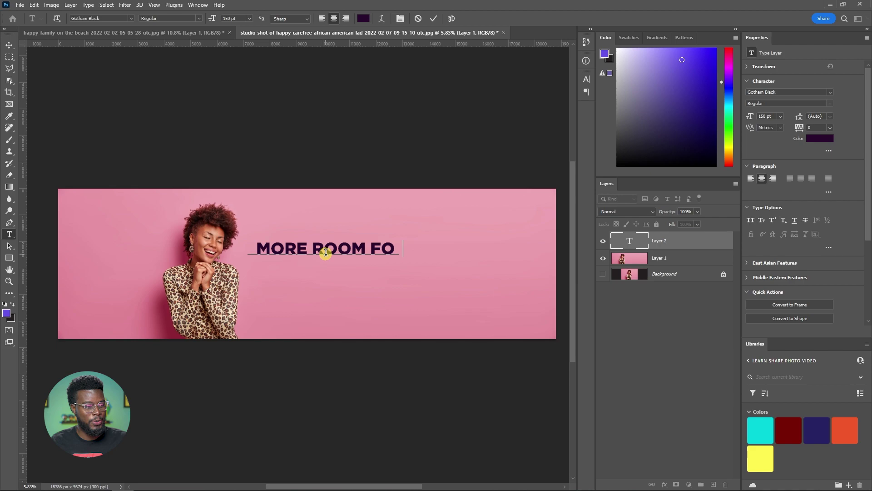
key("ctrl+Return")
key("v")
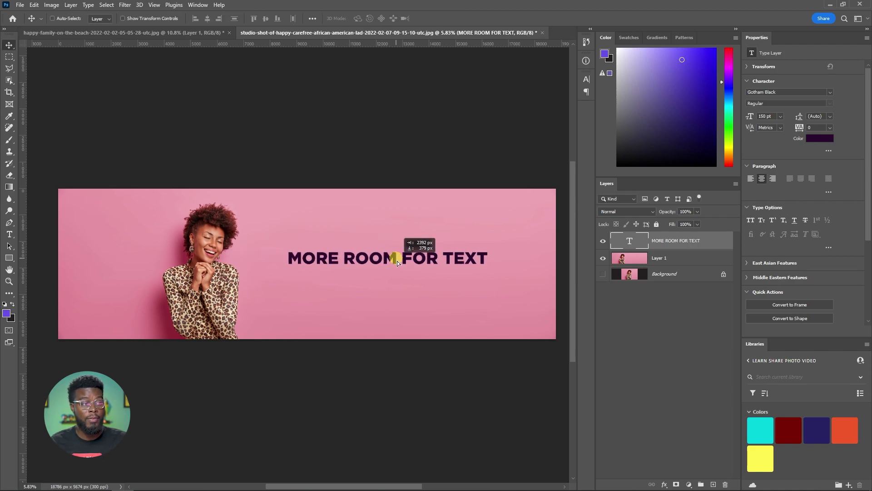